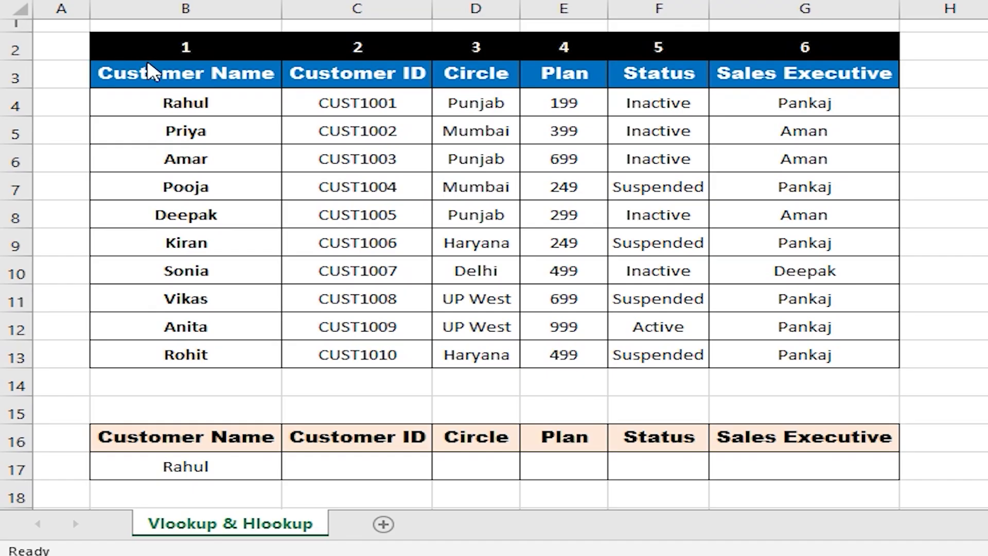
Examine the customer table in B2:G13 and the matching columns of the lookup row in B16:G17.
{"action": "key", "text": "Escape"}
{"action": "left_click_drag", "start_coordinate": [178, 45], "coordinate": [823, 346]}
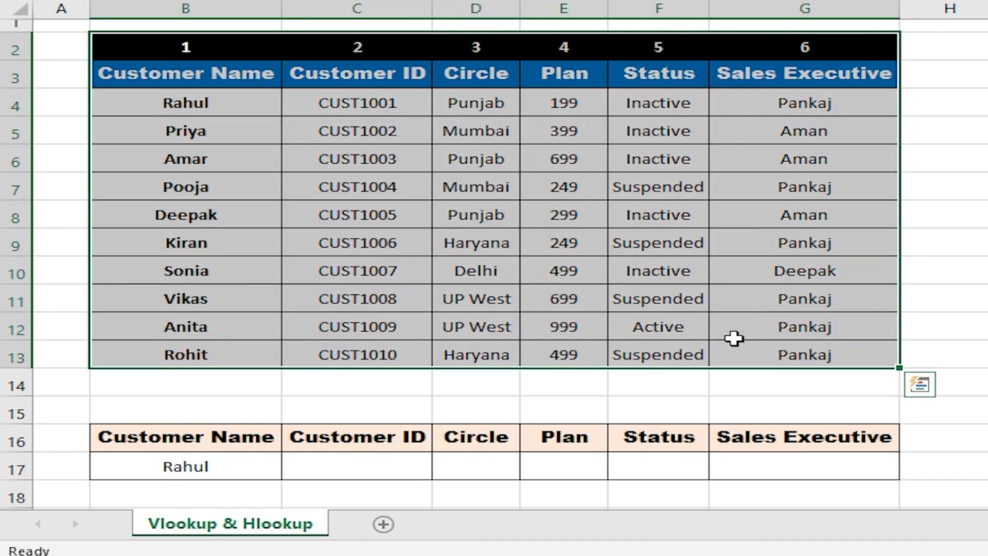
{"action": "left_click_drag", "start_coordinate": [159, 443], "coordinate": [869, 458]}
{"action": "left_click", "coordinate": [374, 477]}
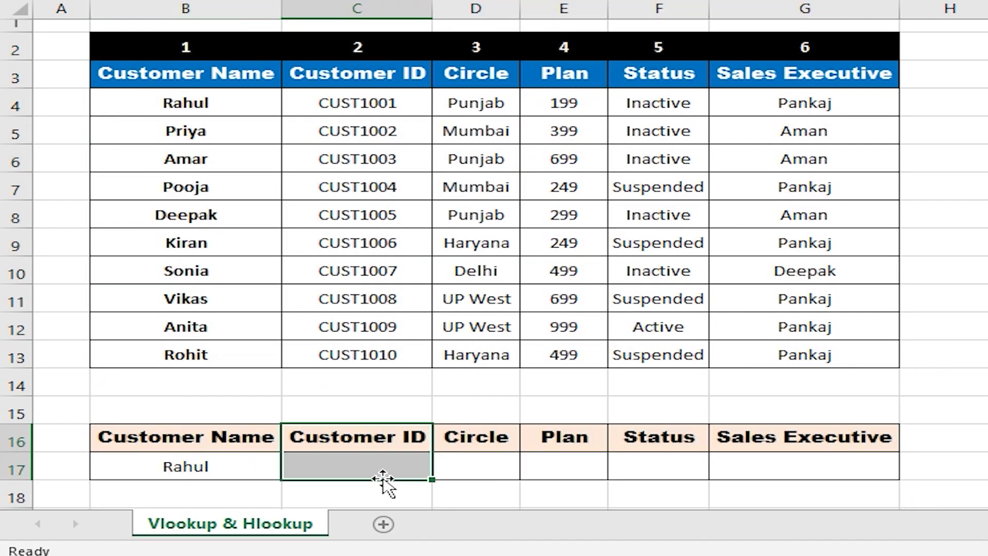
{"action": "left_click", "coordinate": [473, 468]}
{"action": "left_click", "coordinate": [563, 472]}
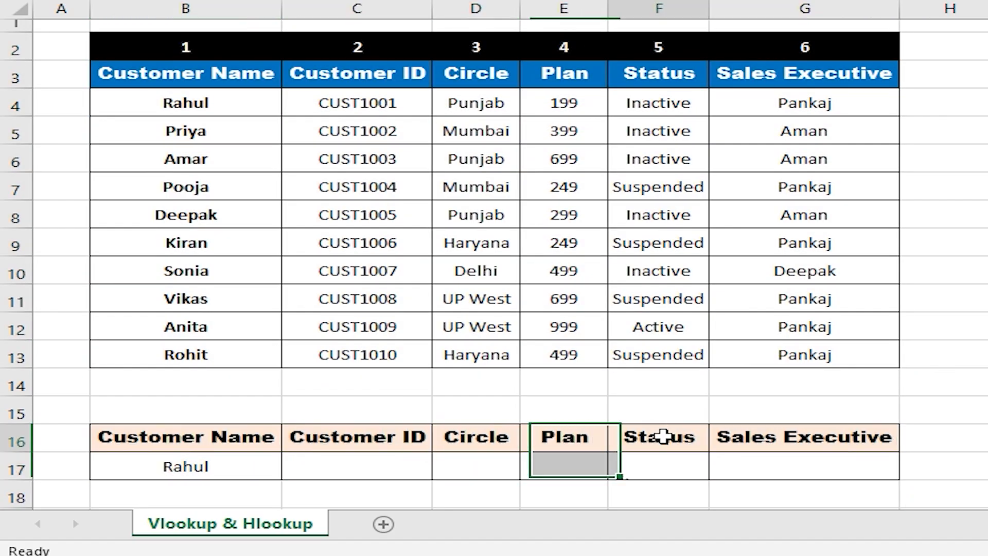
{"action": "left_click_drag", "start_coordinate": [663, 436], "coordinate": [664, 468]}
{"action": "left_click_drag", "start_coordinate": [744, 447], "coordinate": [756, 468]}
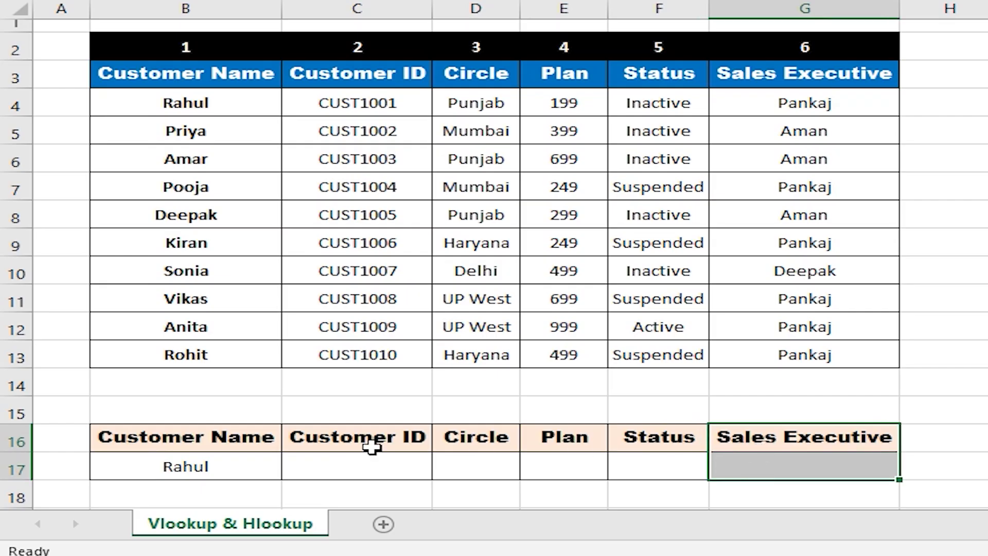
{"action": "left_click_drag", "start_coordinate": [348, 44], "coordinate": [360, 358]}
{"action": "left_click_drag", "start_coordinate": [476, 47], "coordinate": [475, 383]}
{"action": "left_click_drag", "start_coordinate": [564, 73], "coordinate": [564, 355]}
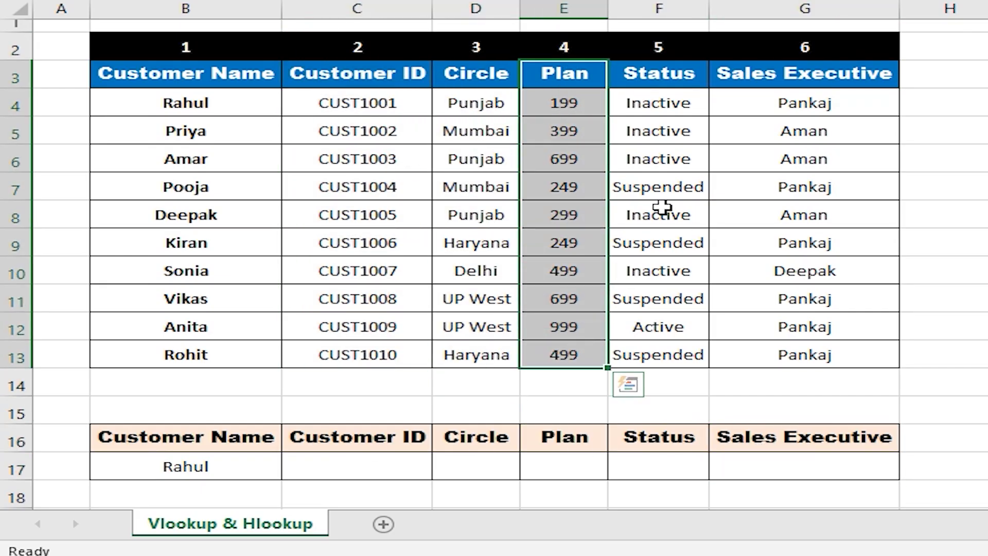
Enter the formula =VLOOKUP(B17,B3:G13,{2,3,4,5,6},0) in the Customer ID cell C17.
{"action": "left_click", "coordinate": [334, 464]}
{"action": "type", "text": "="}
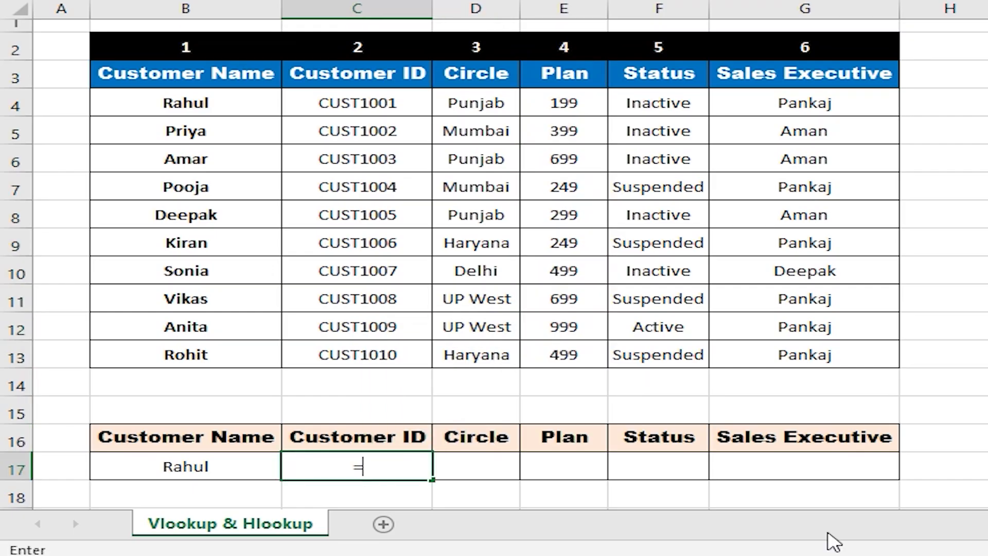
{"action": "type", "text": "vlookup("}
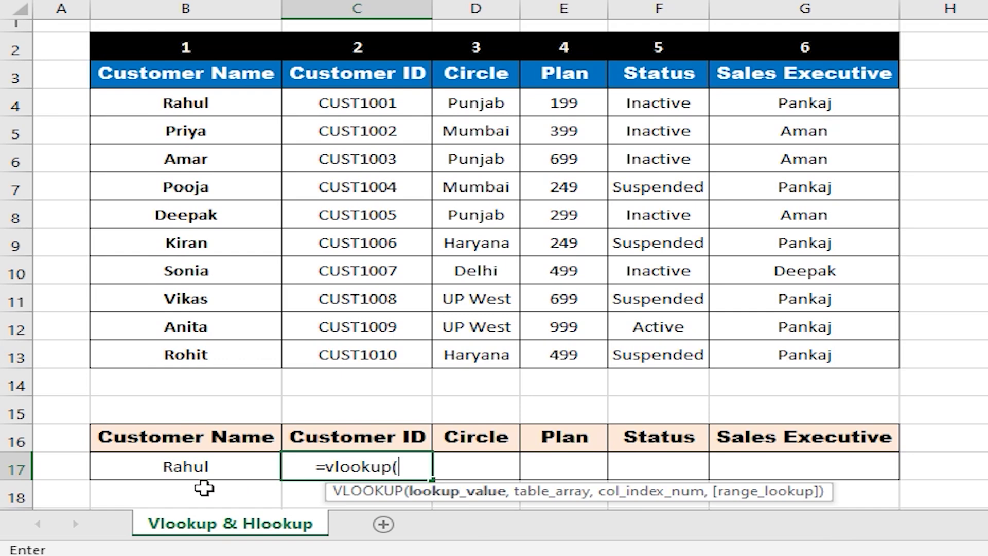
{"action": "left_click", "coordinate": [197, 467]}
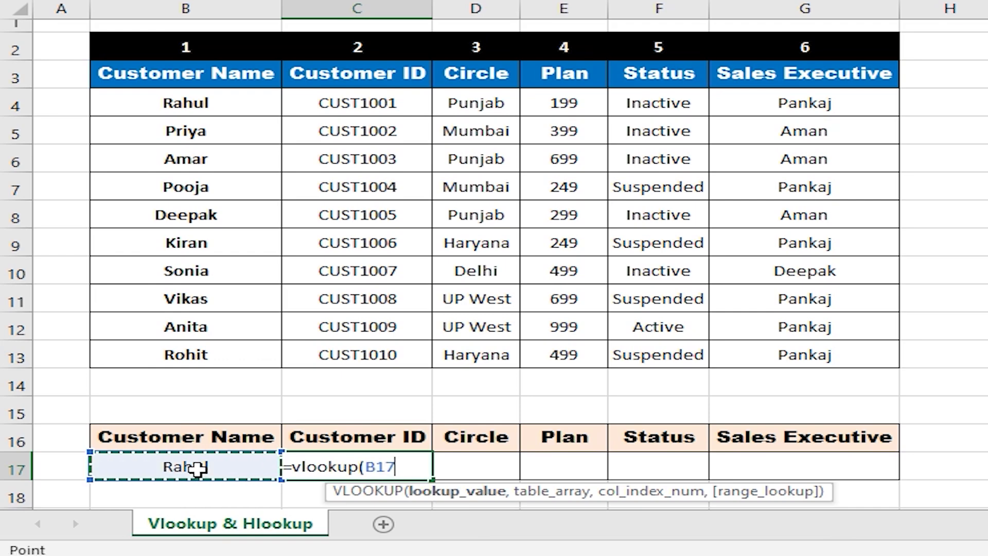
{"action": "type", "text": ","}
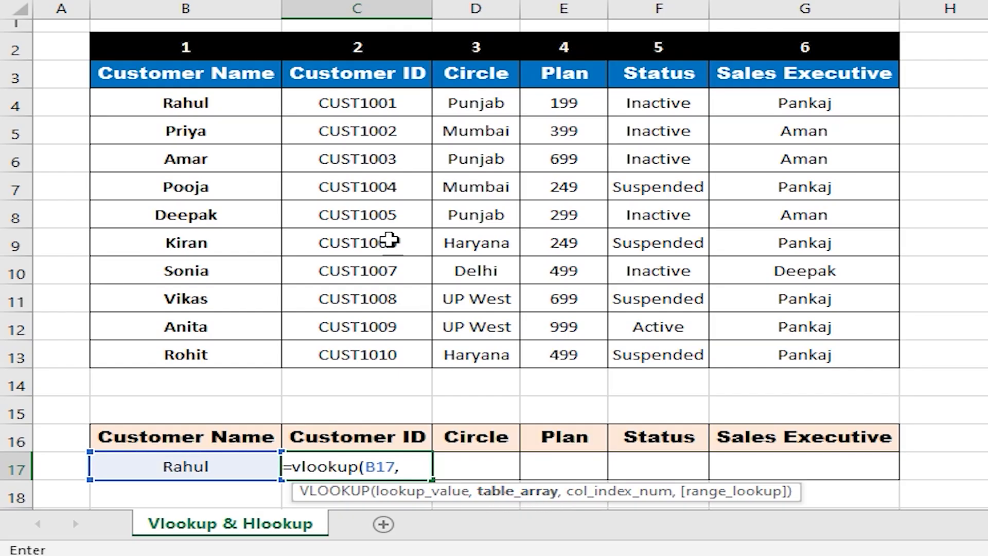
{"action": "left_click_drag", "start_coordinate": [148, 73], "coordinate": [798, 350]}
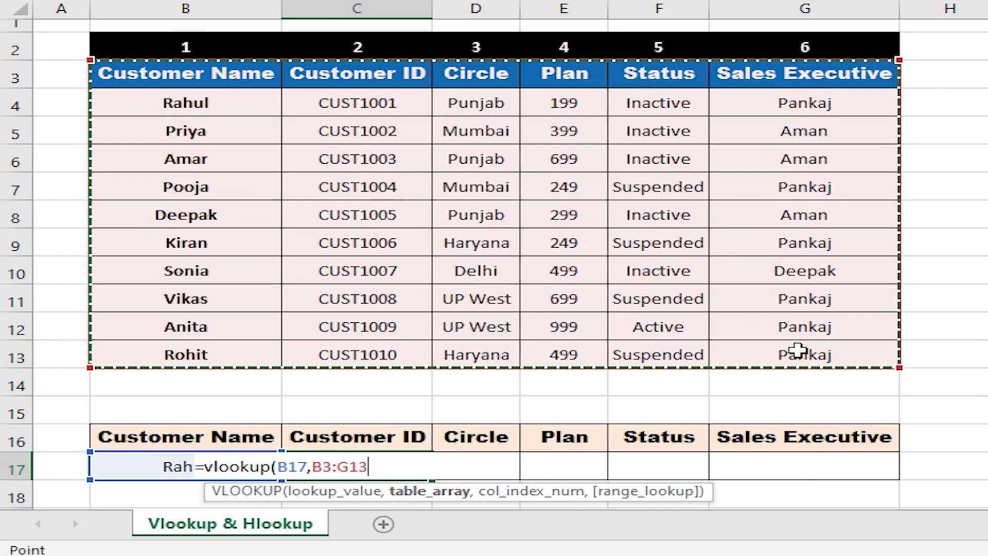
{"action": "type", "text": ",{2,3,4,5,6"}
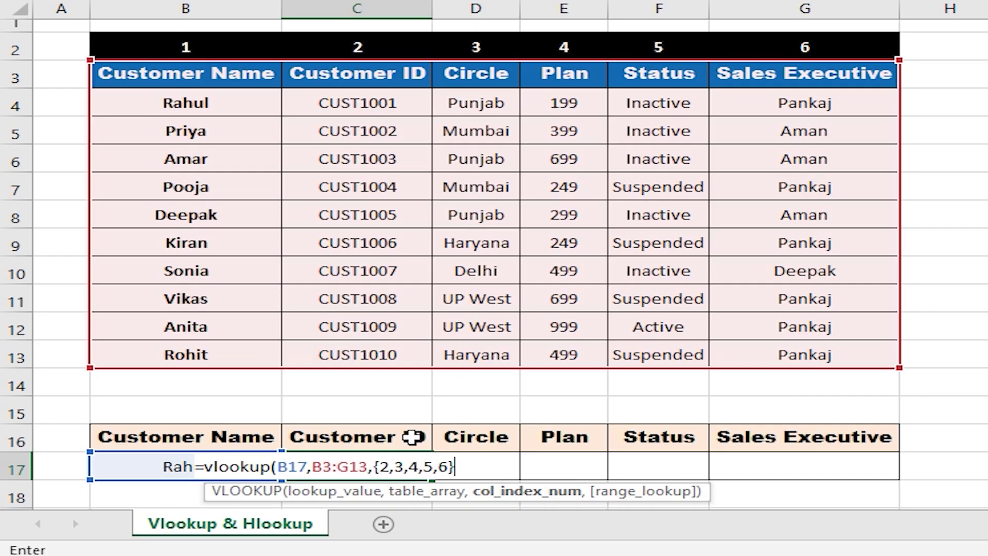
{"action": "type", "text": ","}
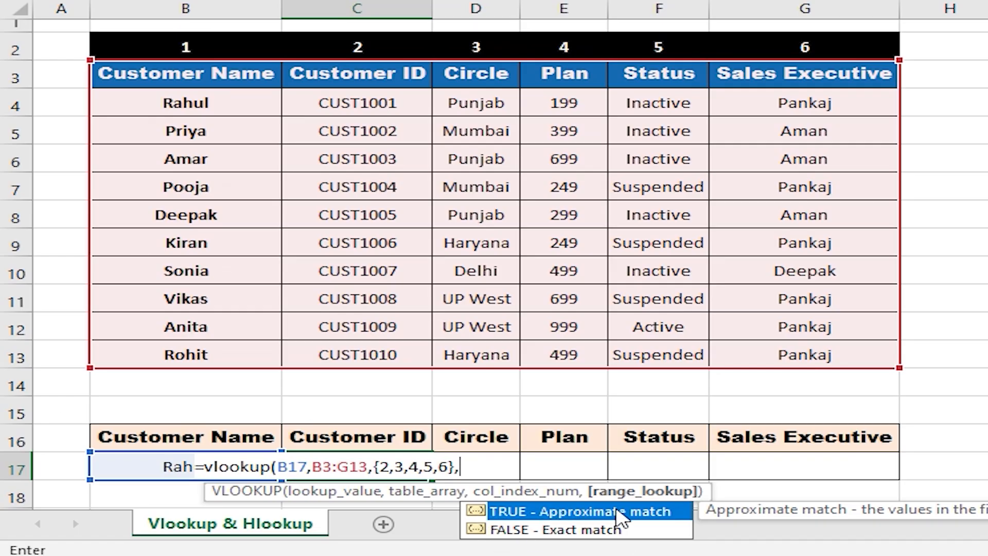
{"action": "left_click", "coordinate": [570, 532]}
{"action": "type", "text": "0"}
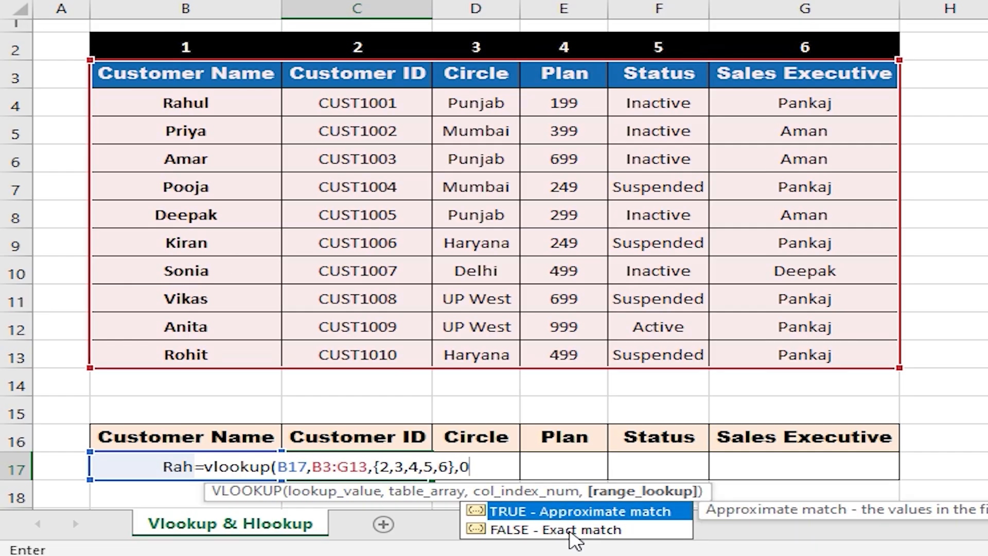
{"action": "type", "text": ")"}
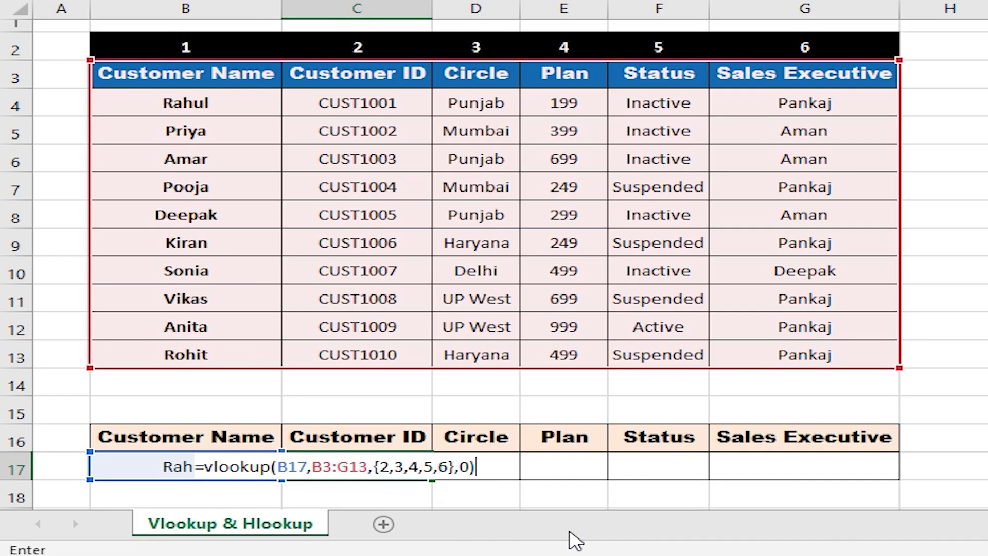
{"action": "key", "text": "Return"}
Apply the VLOOKUP formula from C17 as an array formula across C17:G17 and review the filled row.
{"action": "key", "text": "Up"}
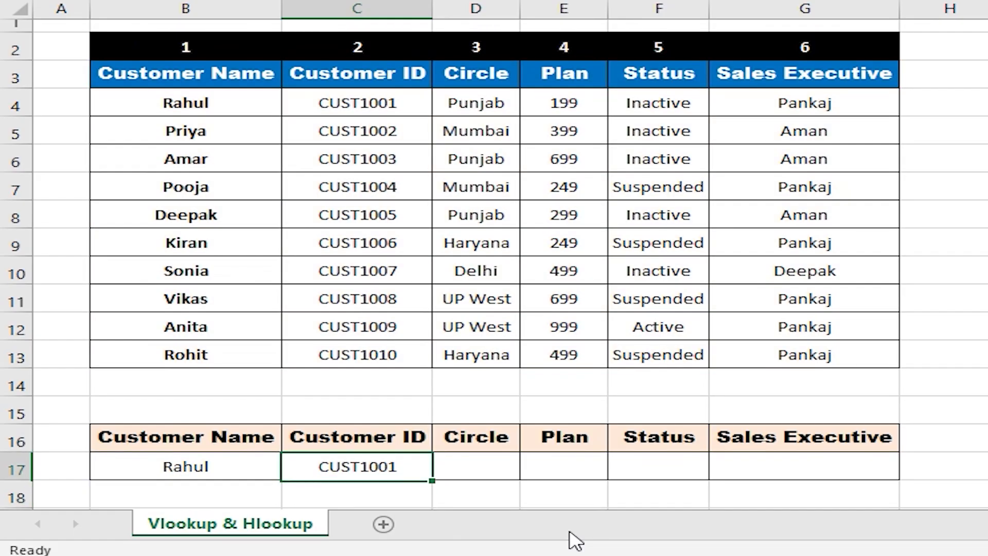
{"action": "key", "text": "shift+Right"}
{"action": "key", "text": "shift+Right"}
{"action": "key", "text": "shift+Right"}
{"action": "key", "text": "shift+Right"}
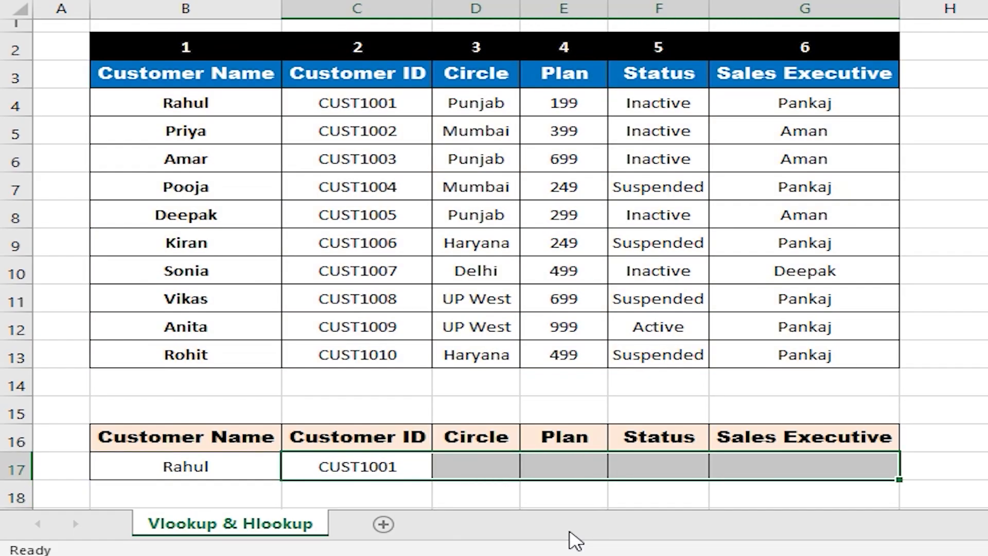
{"action": "key", "text": "F2"}
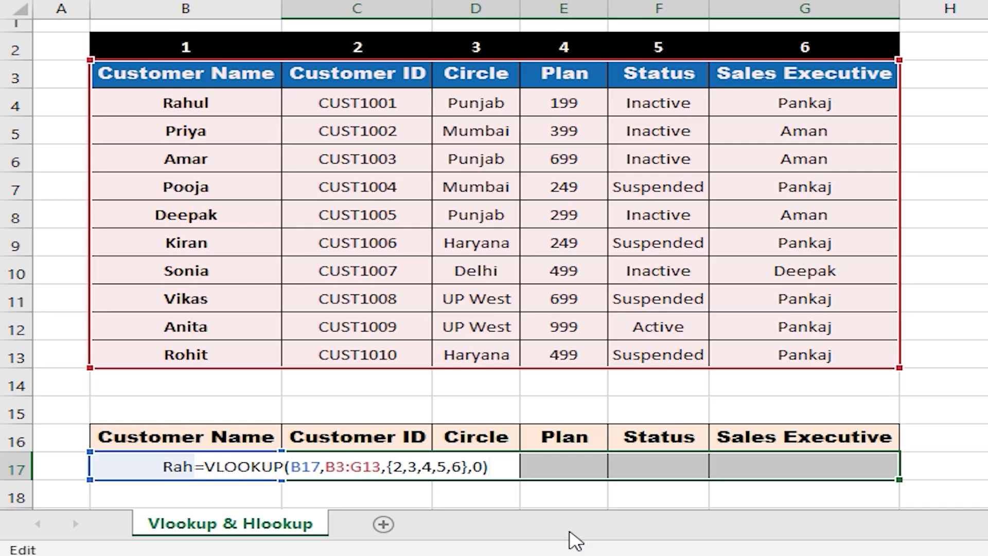
{"action": "key", "text": "ctrl+shift+Return"}
{"action": "left_click", "coordinate": [438, 465]}
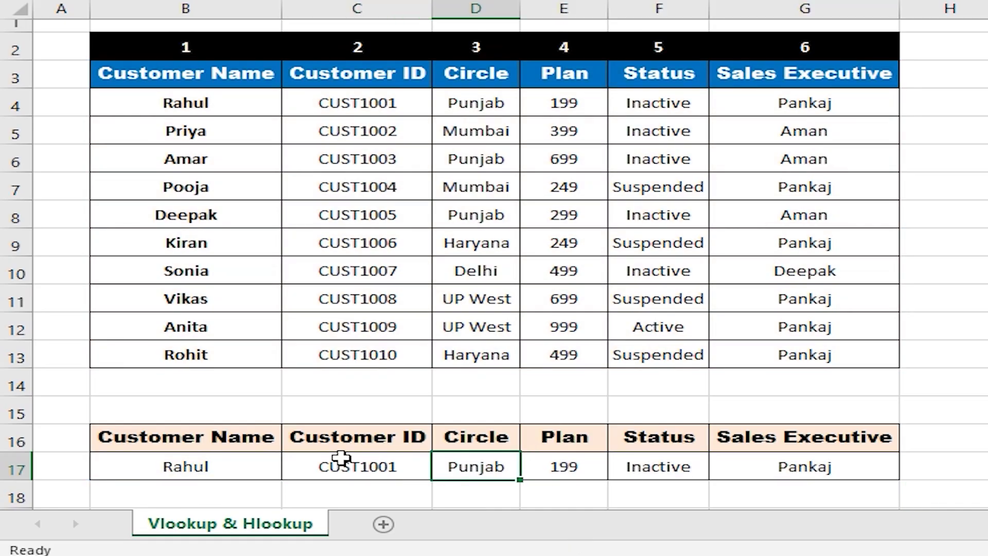
{"action": "left_click_drag", "start_coordinate": [110, 472], "coordinate": [785, 467]}
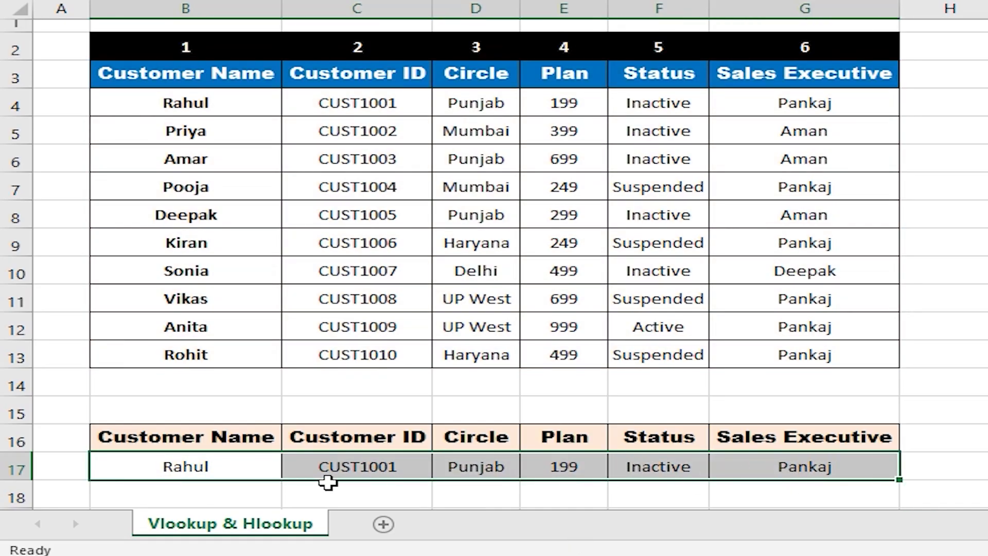
Test the VLOOKUP row by entering three other customers' names from the table one after another in B17.
{"action": "left_click", "coordinate": [206, 468]}
{"action": "type", "text": "rohit"}
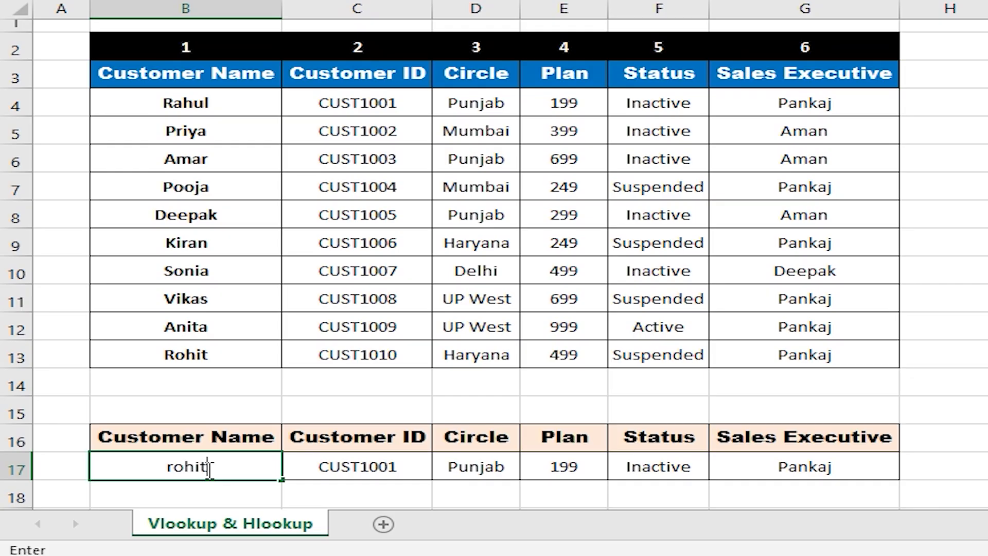
{"action": "key", "text": "Return"}
{"action": "left_click", "coordinate": [206, 468]}
{"action": "type", "text": "Sonia"}
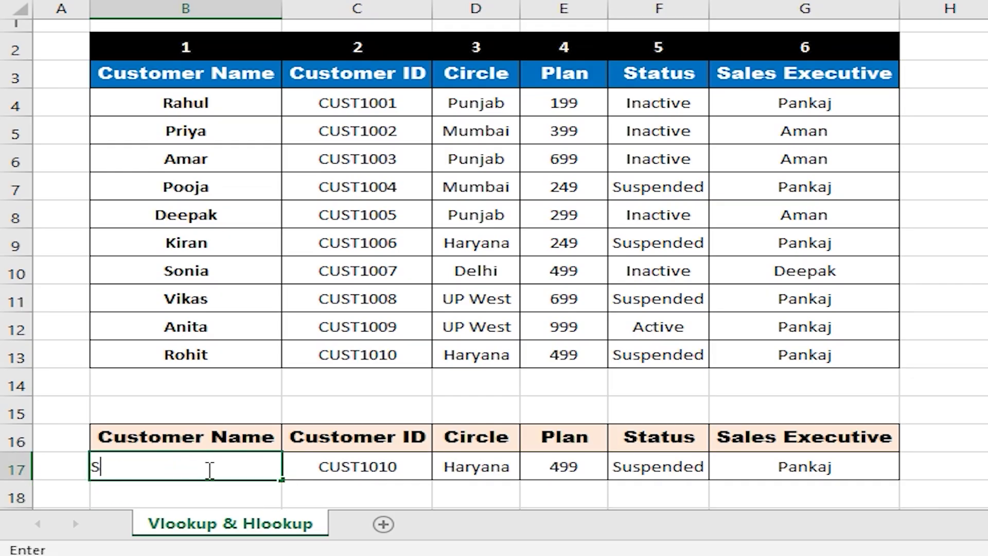
{"action": "key", "text": "Return"}
{"action": "left_click", "coordinate": [206, 468]}
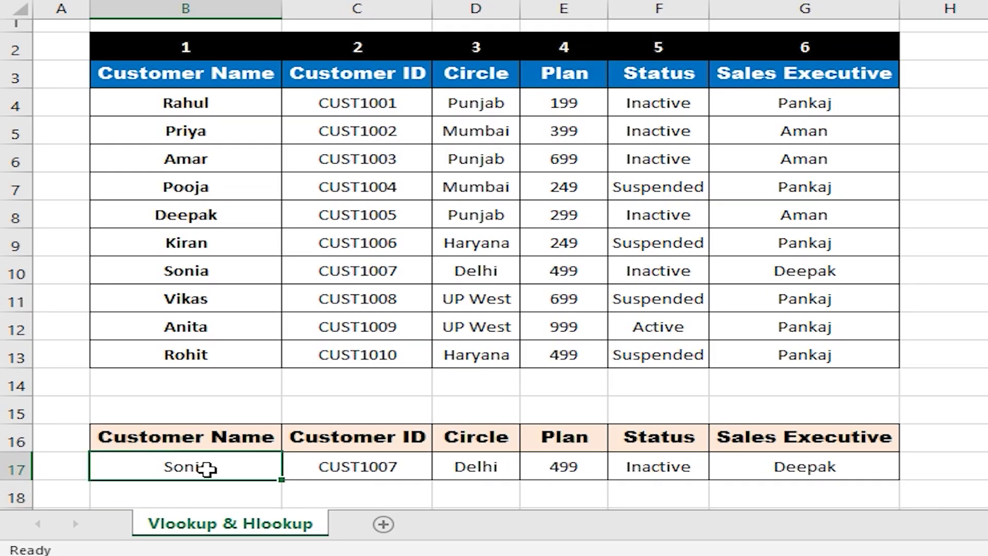
{"action": "type", "text": "Pooja"}
{"action": "key", "text": "Return"}
{"action": "left_click", "coordinate": [206, 468]}
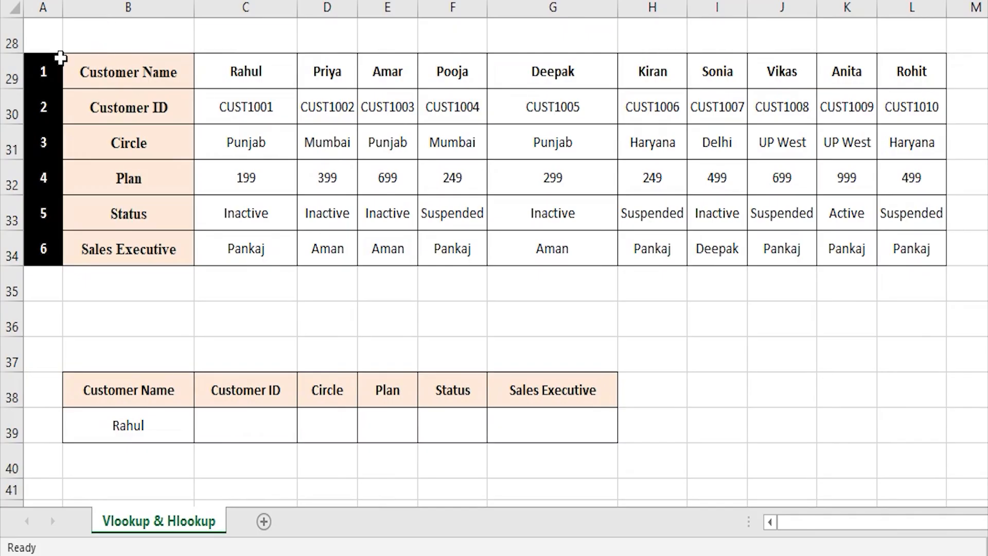
Examine the horizontal customer table in rows 29 to 34 and the lookup row in B38:G39.
{"action": "left_click_drag", "start_coordinate": [45, 65], "coordinate": [907, 278]}
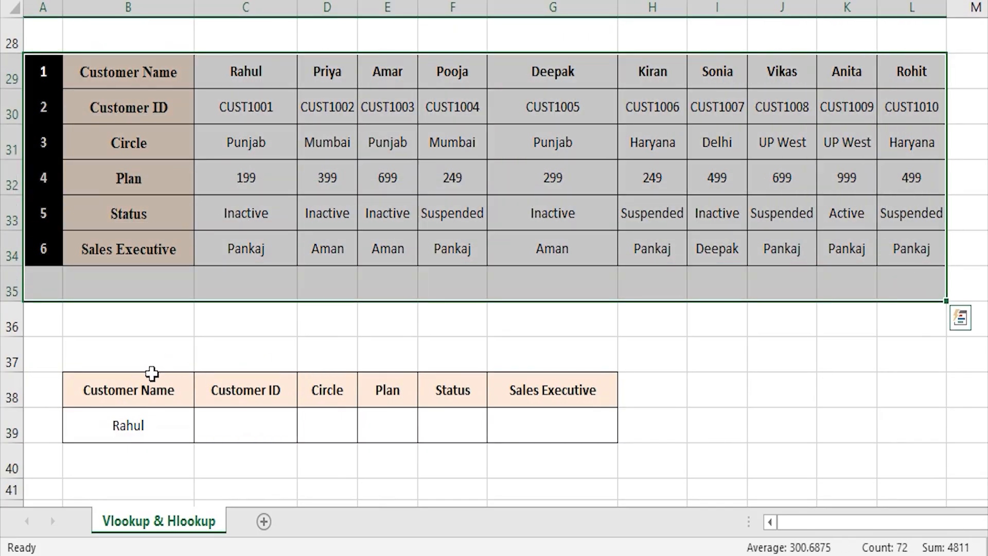
{"action": "left_click_drag", "start_coordinate": [128, 105], "coordinate": [452, 107]}
{"action": "left_click_drag", "start_coordinate": [136, 142], "coordinate": [389, 145]}
{"action": "left_click_drag", "start_coordinate": [150, 179], "coordinate": [453, 178]}
{"action": "left_click_drag", "start_coordinate": [110, 214], "coordinate": [330, 213]}
{"action": "left_click_drag", "start_coordinate": [129, 248], "coordinate": [452, 248]}
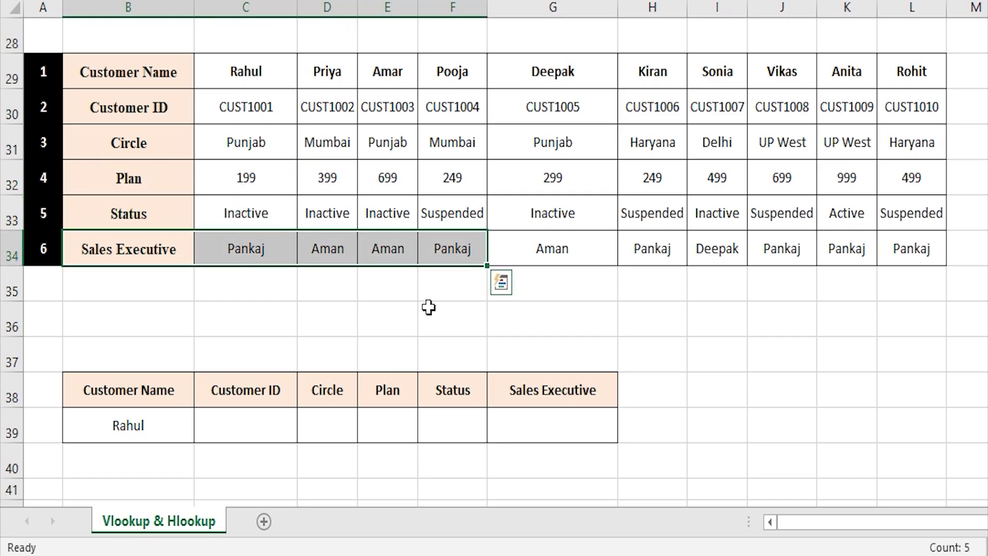
{"action": "left_click_drag", "start_coordinate": [123, 386], "coordinate": [669, 432]}
Enter the formula =HLOOKUP(B39,C29:L34,{2,3,4,5,6},0) in the Customer ID cell C39.
{"action": "left_click", "coordinate": [245, 423]}
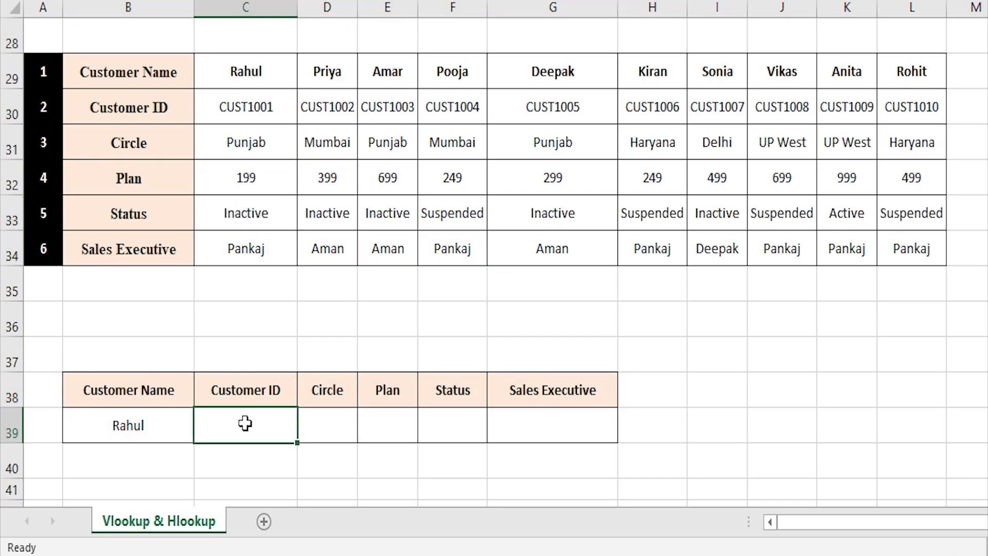
{"action": "type", "text": "=hlookup"}
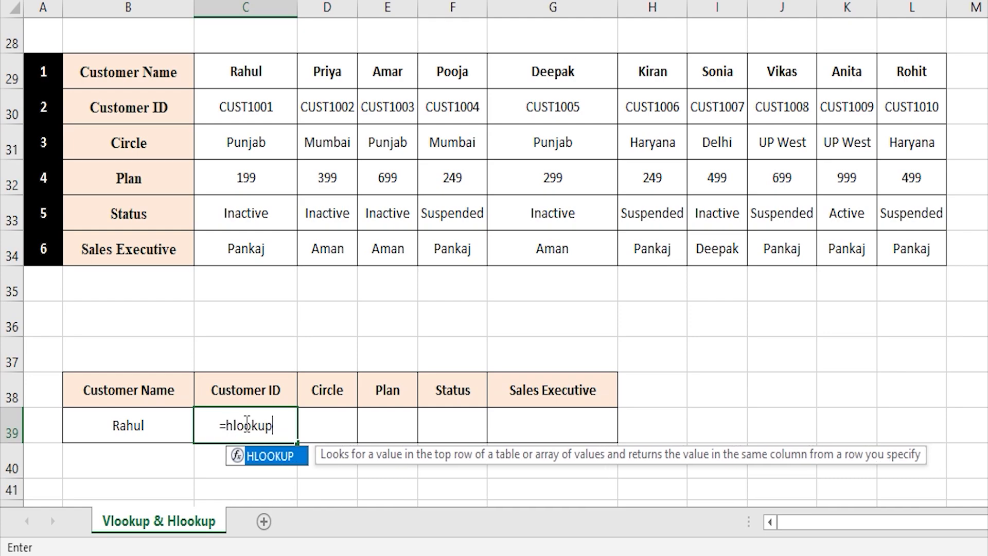
{"action": "type", "text": "("}
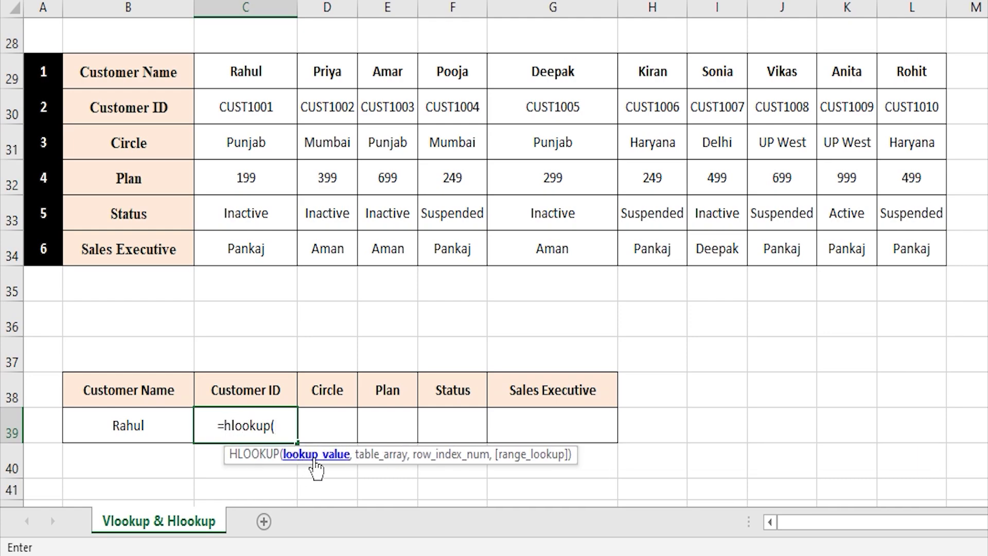
{"action": "left_click", "coordinate": [122, 422]}
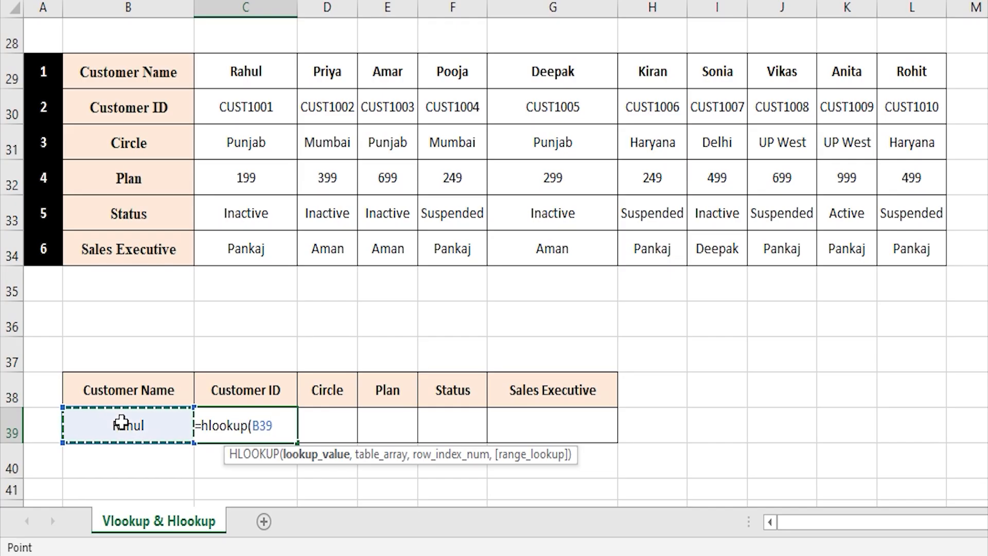
{"action": "type", "text": ","}
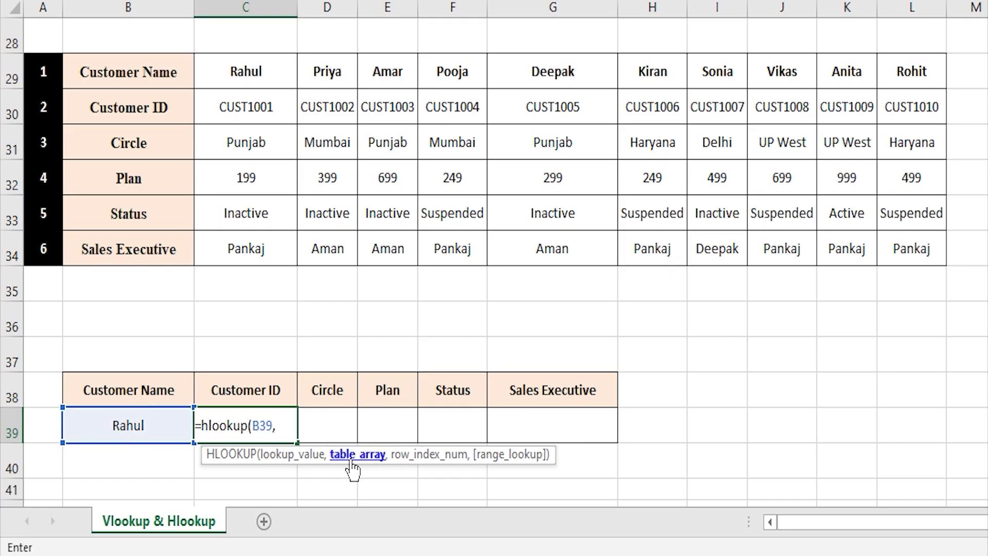
{"action": "left_click_drag", "start_coordinate": [249, 72], "coordinate": [891, 246]}
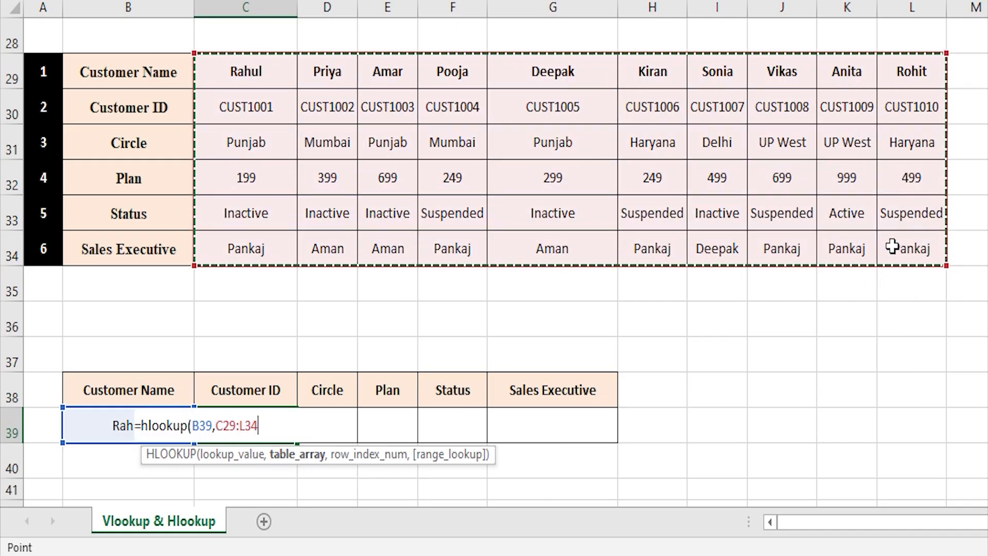
{"action": "type", "text": ",{2,3,4,5,6"}
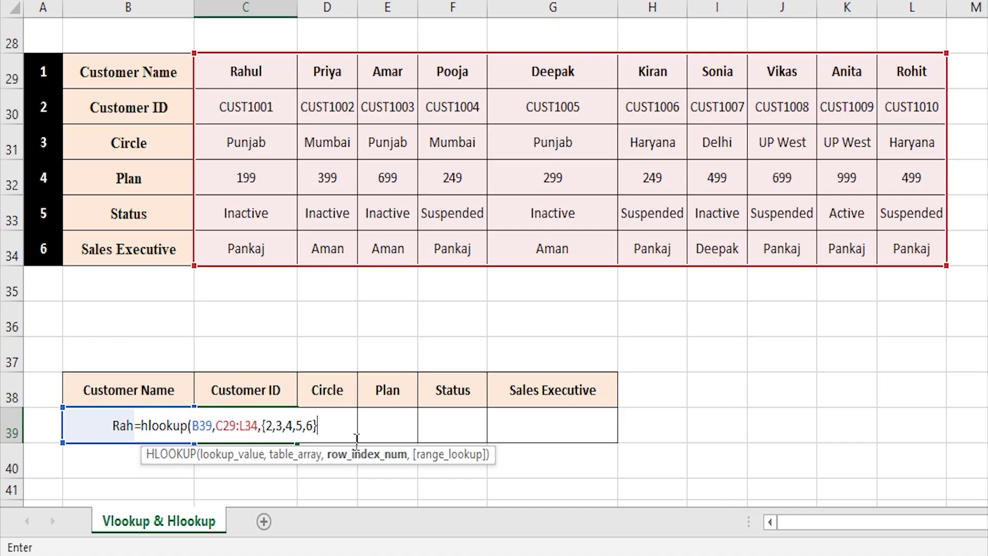
{"action": "type", "text": ",0"}
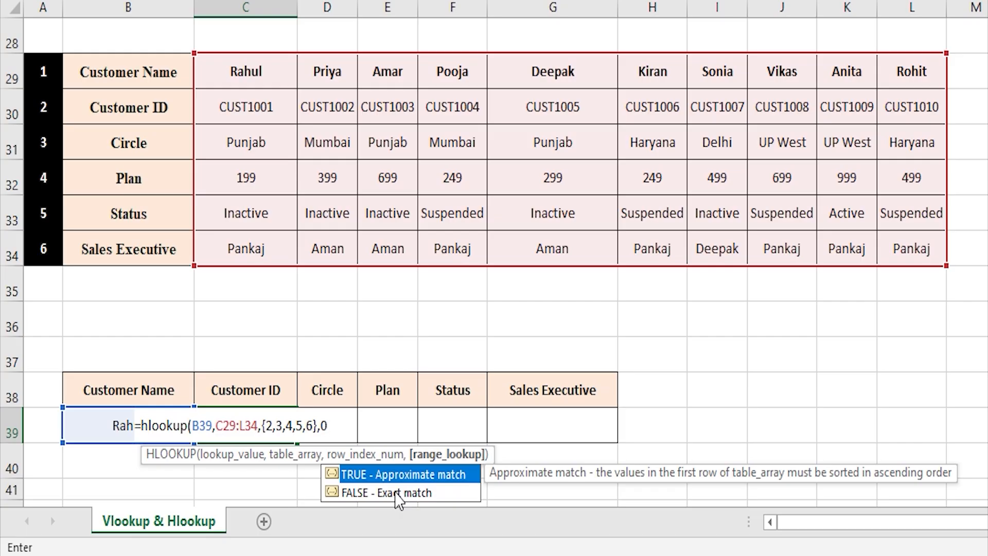
{"action": "type", "text": ")"}
{"action": "key", "text": "Return"}
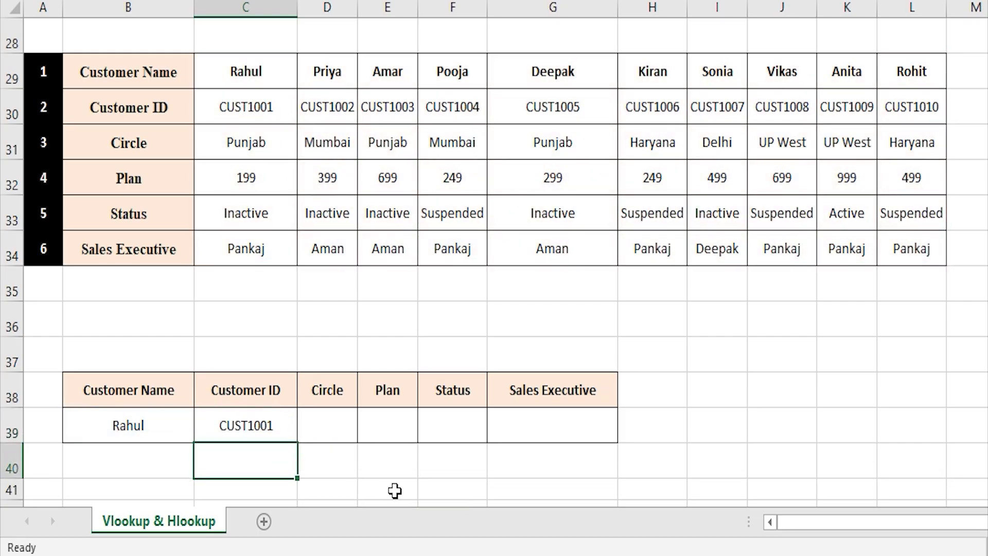
Apply the HLOOKUP formula from C39 as an array formula across C39:G39 and compare the row with the customer's column in the table.
{"action": "key", "text": "Up"}
{"action": "key", "text": "shift+Right"}
{"action": "key", "text": "shift+Right"}
{"action": "key", "text": "shift+Right"}
{"action": "key", "text": "shift+Right"}
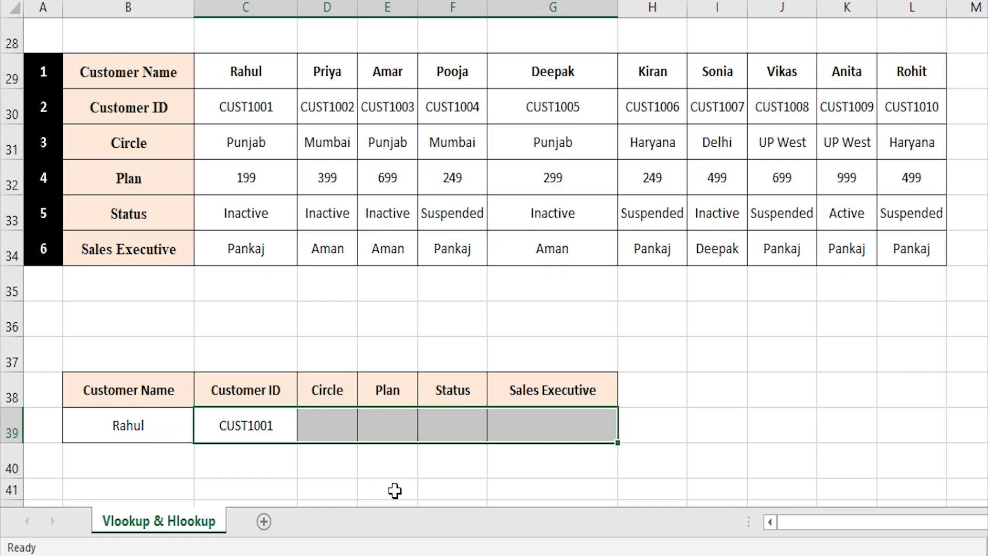
{"action": "key", "text": "F2"}
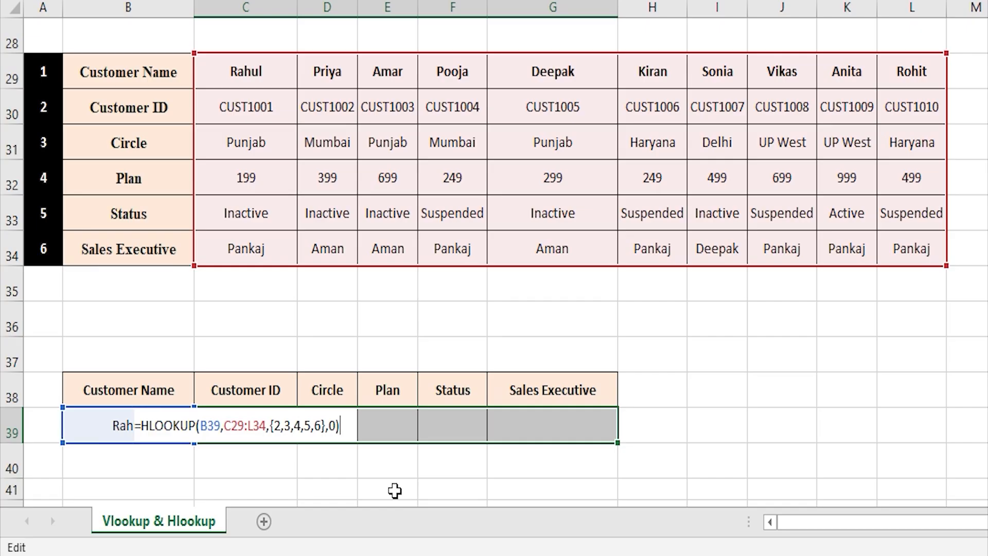
{"action": "key", "text": "ctrl+shift+Return"}
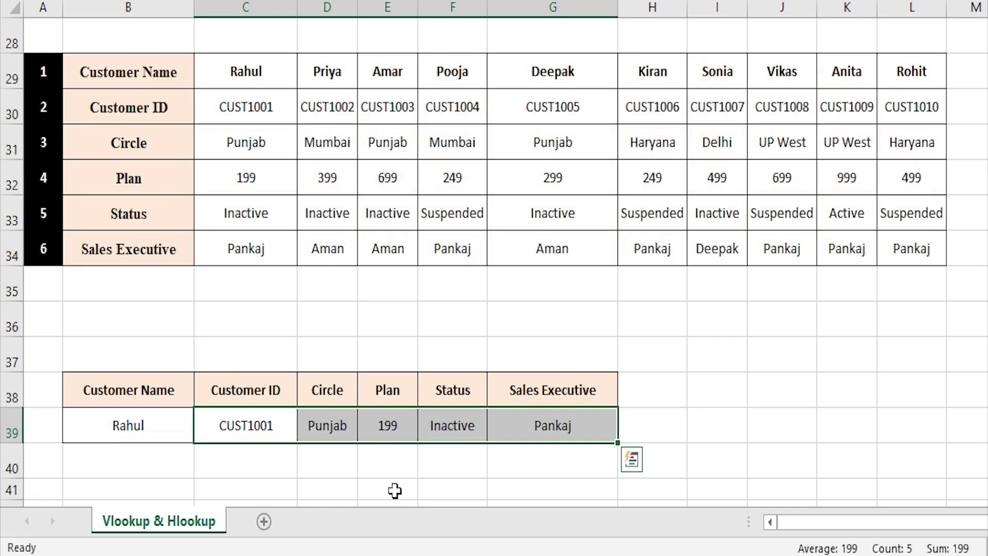
{"action": "left_click_drag", "start_coordinate": [123, 430], "coordinate": [584, 427]}
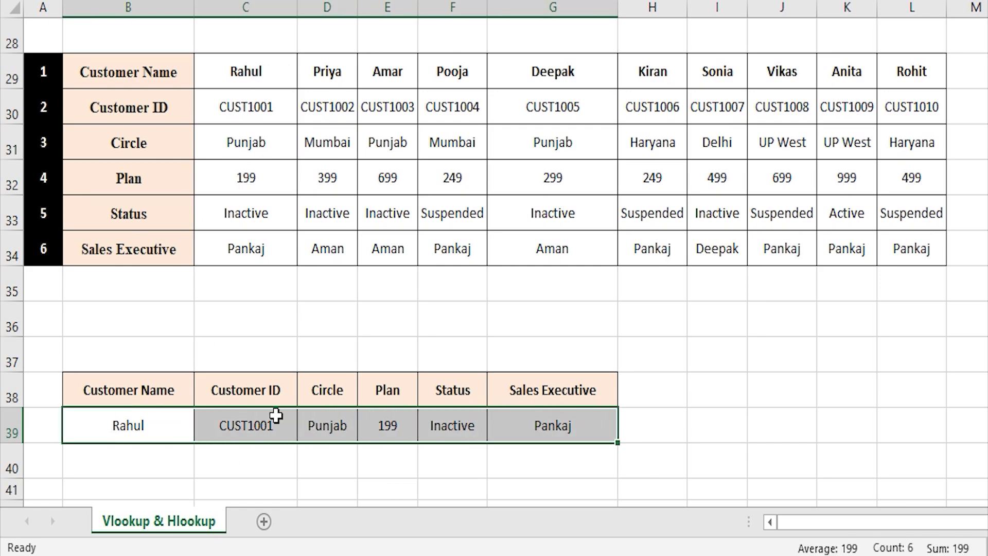
{"action": "left_click_drag", "start_coordinate": [250, 72], "coordinate": [249, 249]}
Test the HLOOKUP row by entering the third and the sixth customer's names from the table one after another in B39.
{"action": "left_click", "coordinate": [127, 430]}
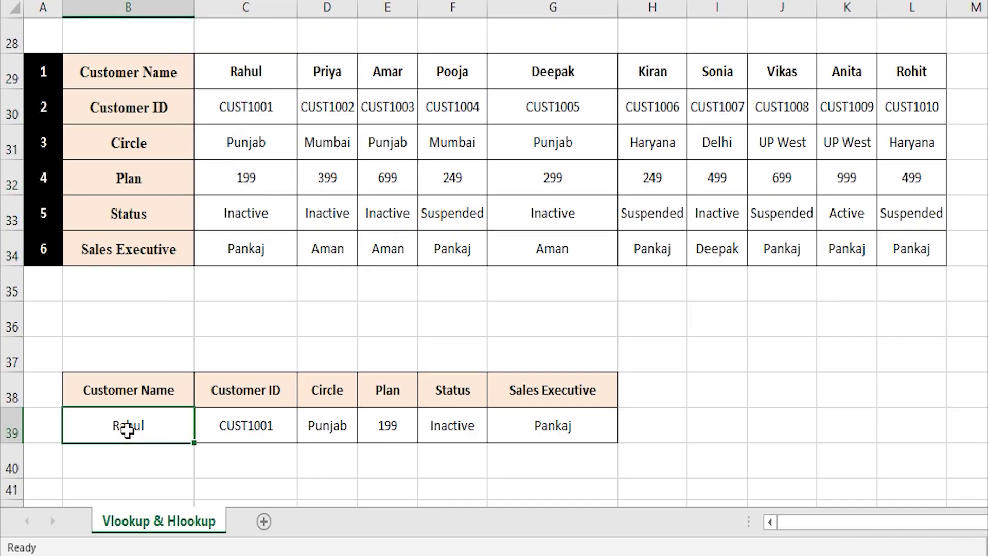
{"action": "type", "text": "Amar"}
{"action": "key", "text": "Return"}
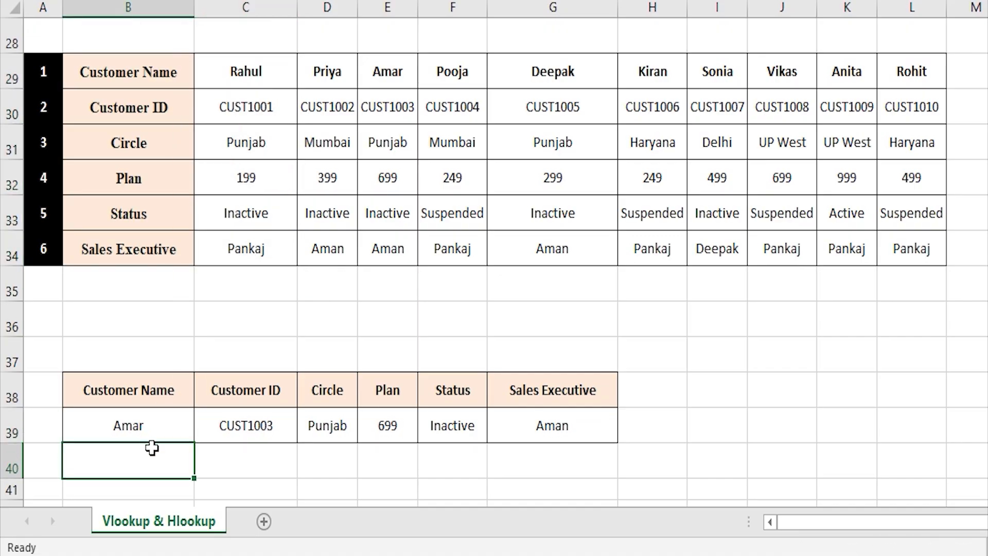
{"action": "key", "text": "Up"}
{"action": "type", "text": "Kiran"}
{"action": "key", "text": "Return"}
{"action": "key", "text": "Up"}
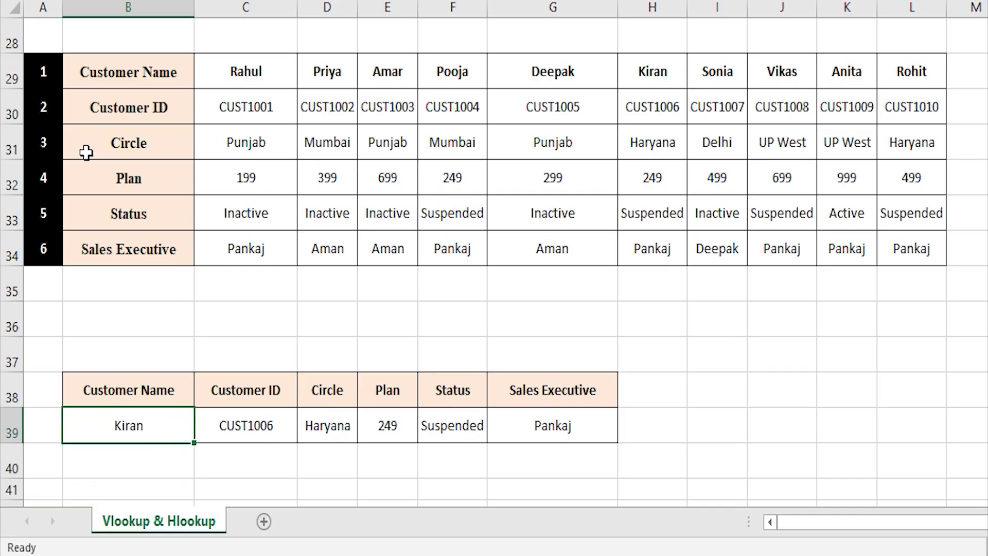